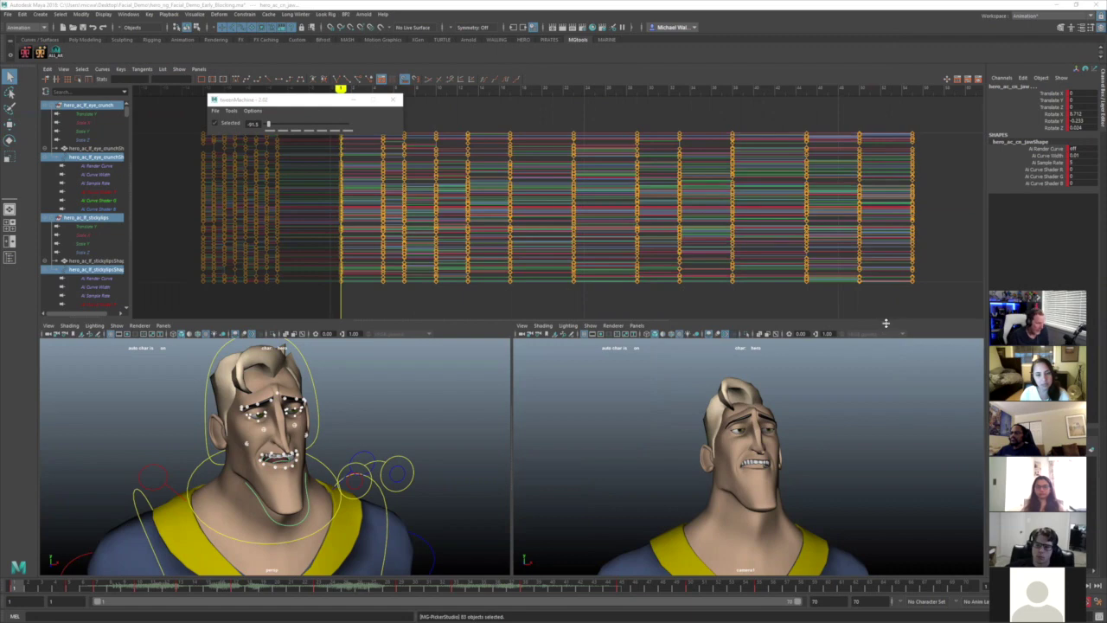
# - Step forward through the blocked facial key poses, past the smile, back to the first key
pyautogui.press('.')
pyautogui.press('.')
pyautogui.press('.')
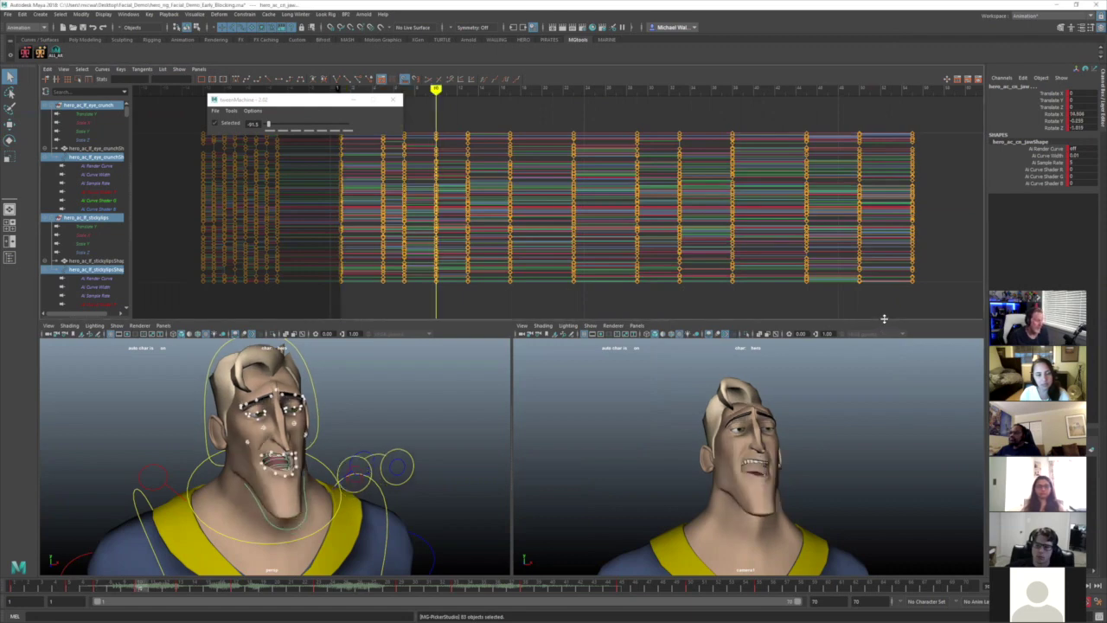
pyautogui.press('.')
pyautogui.press('.')
pyautogui.press('.')
pyautogui.press('.')
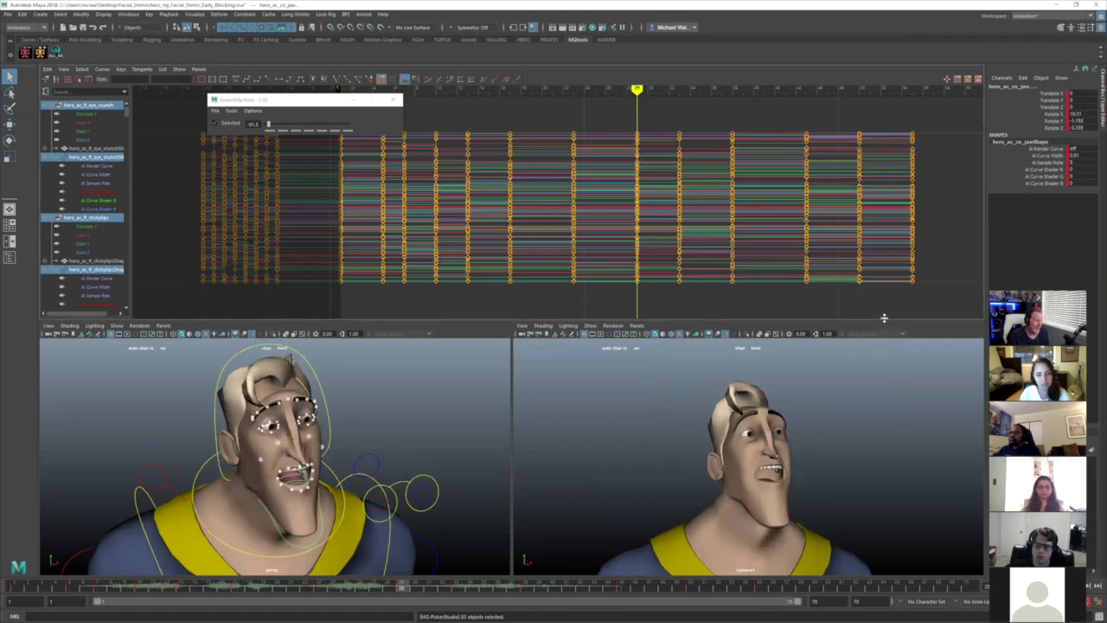
pyautogui.press('.')
pyautogui.press('.')
pyautogui.press('.')
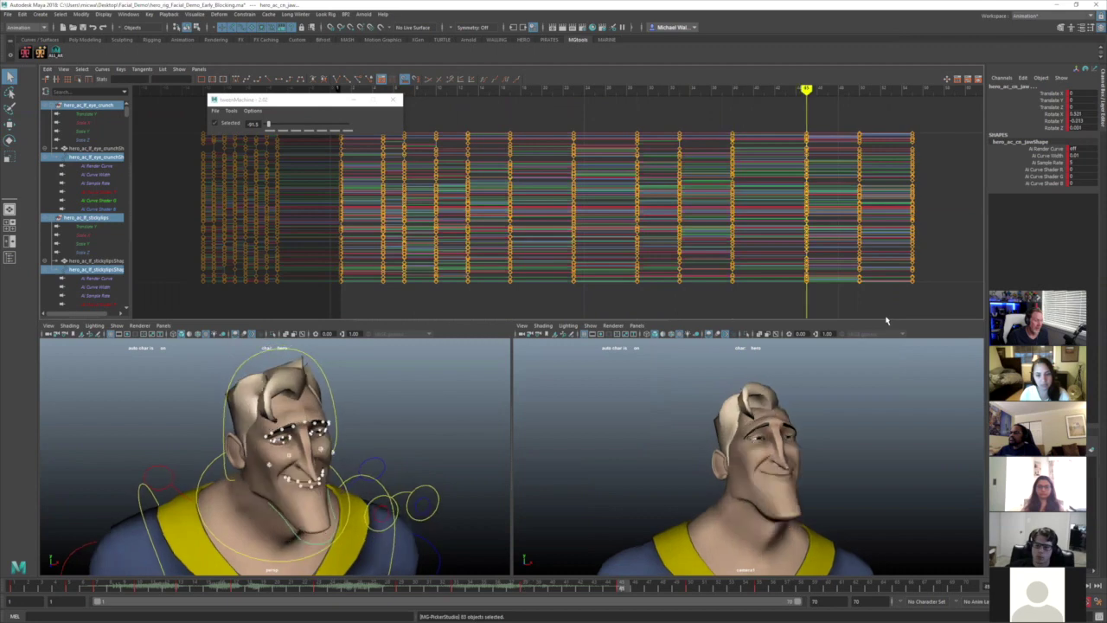
pyautogui.press('.')
pyautogui.press('.')
pyautogui.press('.')
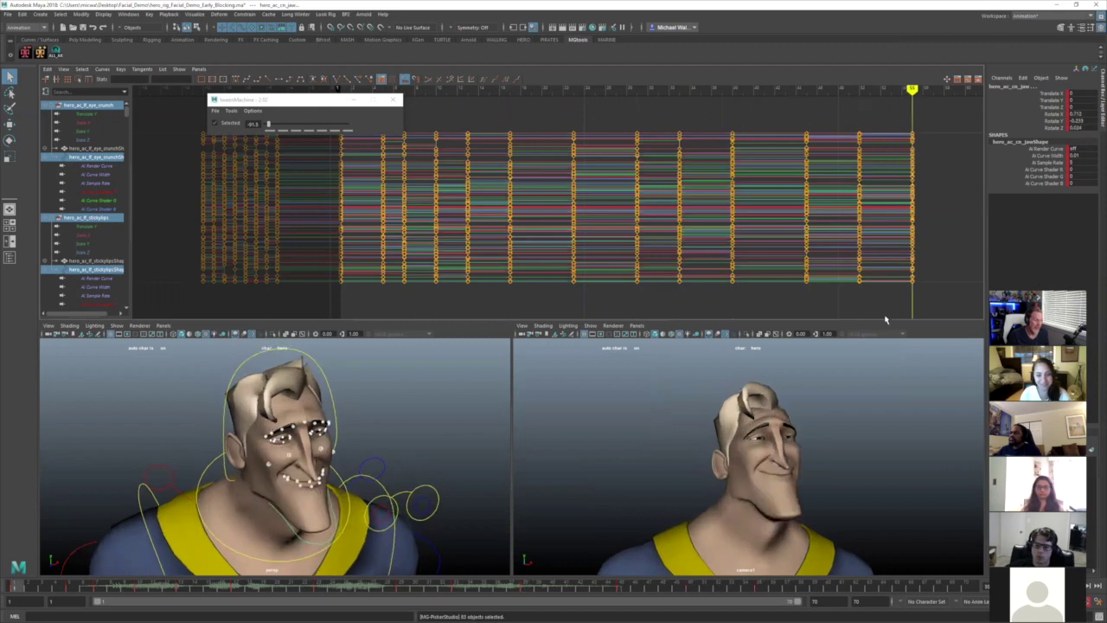
pyautogui.press('.')
pyautogui.press('.')
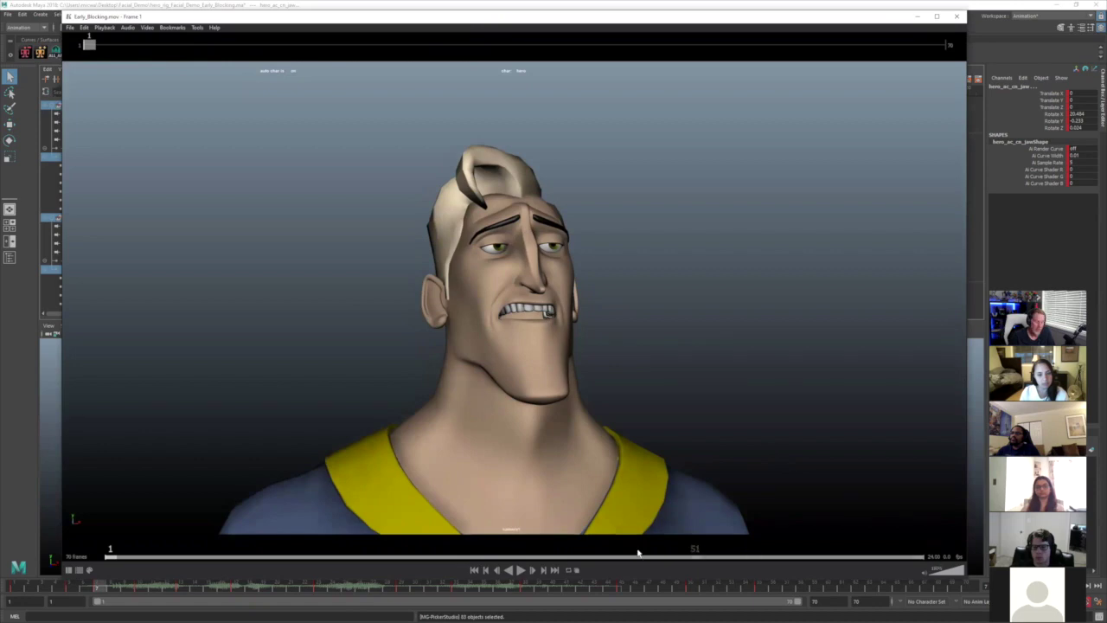
# - Play Early_Blocking.mov and pause it at frame 48 on the sly smile
pyautogui.click(520, 570)
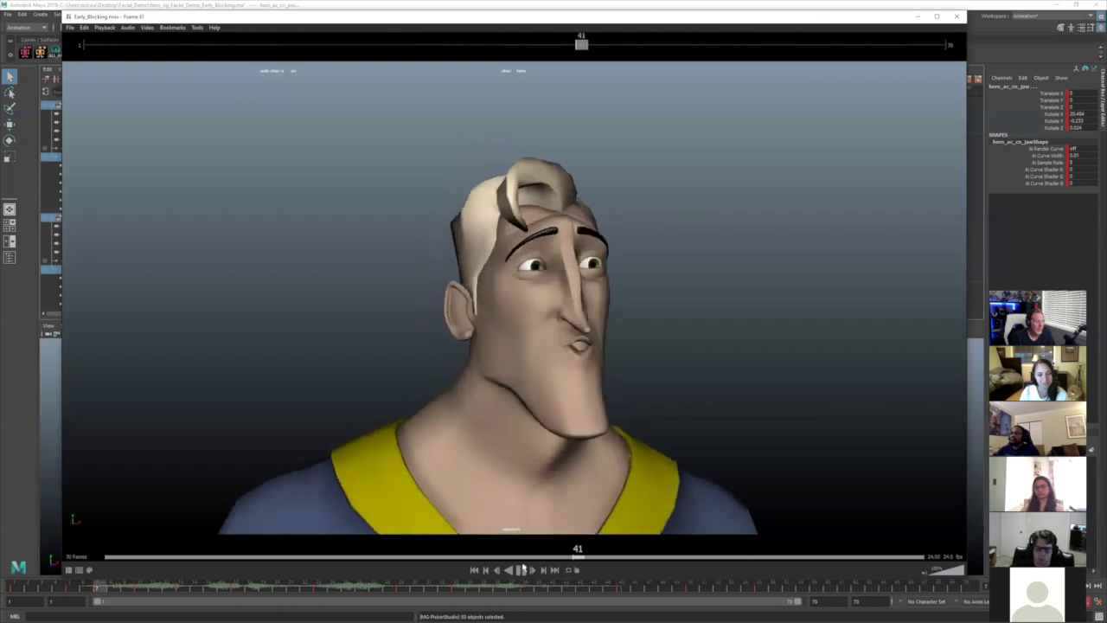
pyautogui.click(522, 569)
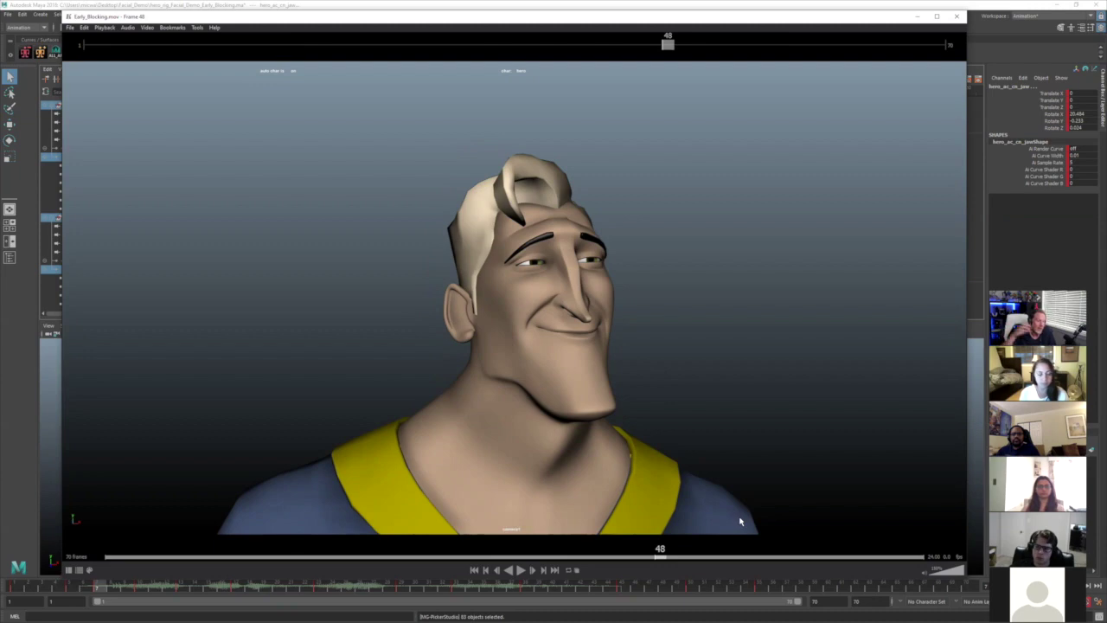
# - Return from the movie to the blocking scene and step to the next key pose
pyautogui.hotkey('alt', 'Tab')
pyautogui.press('.')
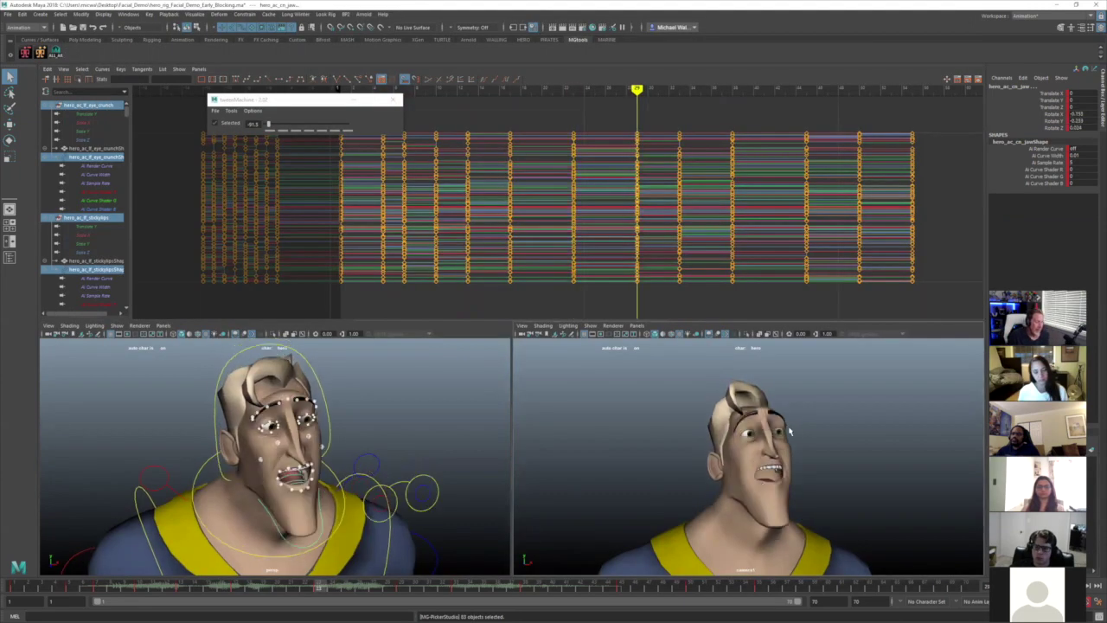
pyautogui.press(',')
pyautogui.press('.')
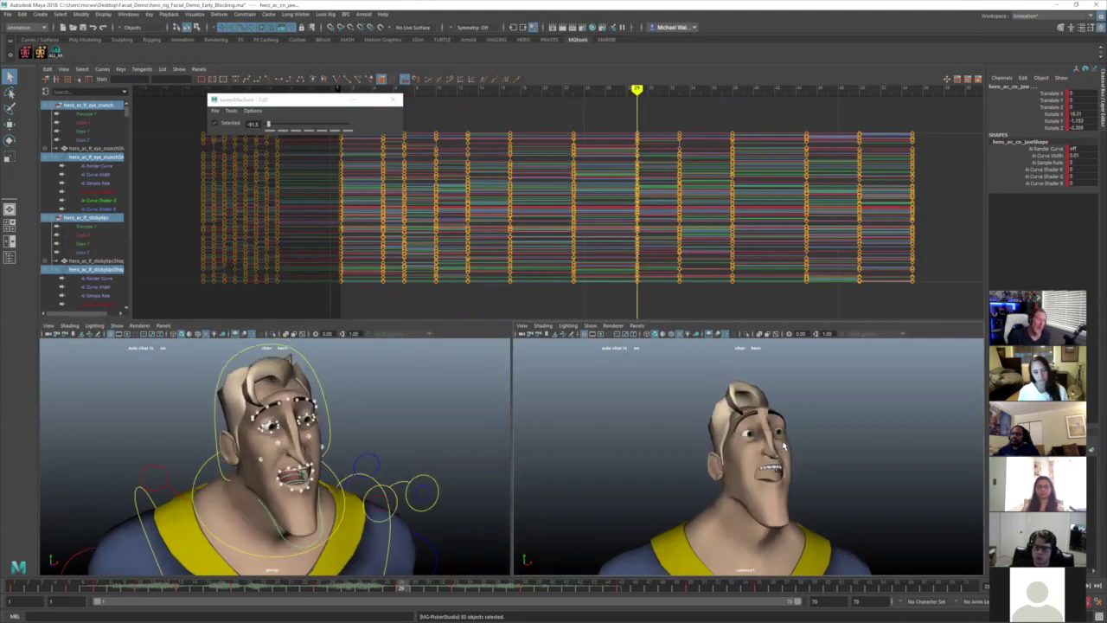
# - Flip back and forth between neighbouring key poses to compare them
pyautogui.press(',')
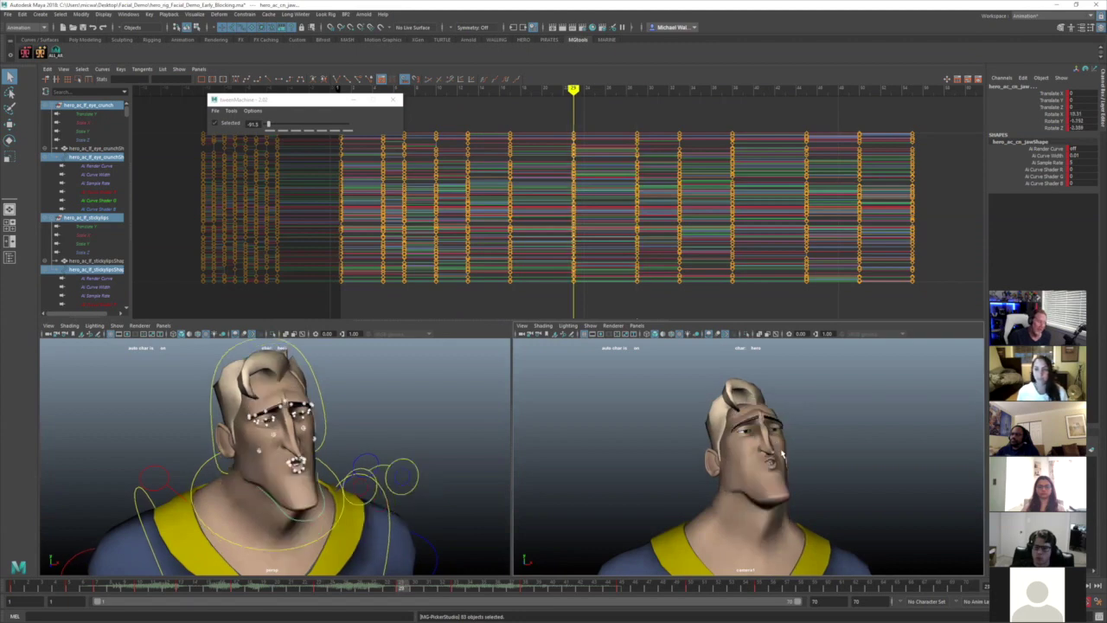
pyautogui.press('.')
pyautogui.press(',')
pyautogui.press('.')
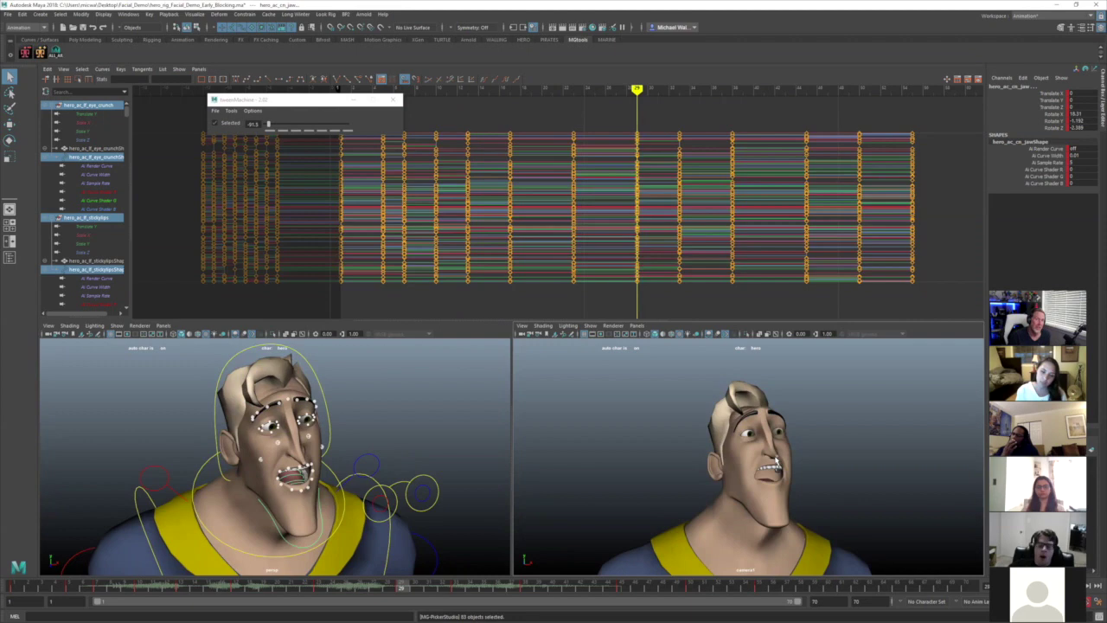
pyautogui.press(',')
pyautogui.press('.')
pyautogui.press('.')
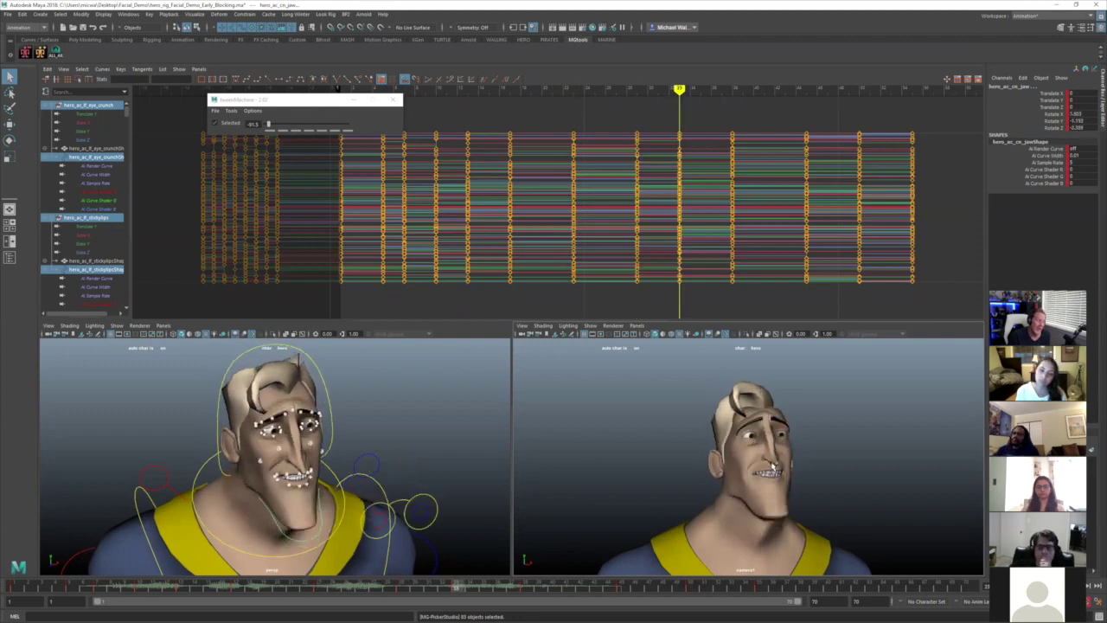
pyautogui.press(',')
pyautogui.press('.')
pyautogui.press(',')
pyautogui.press(',')
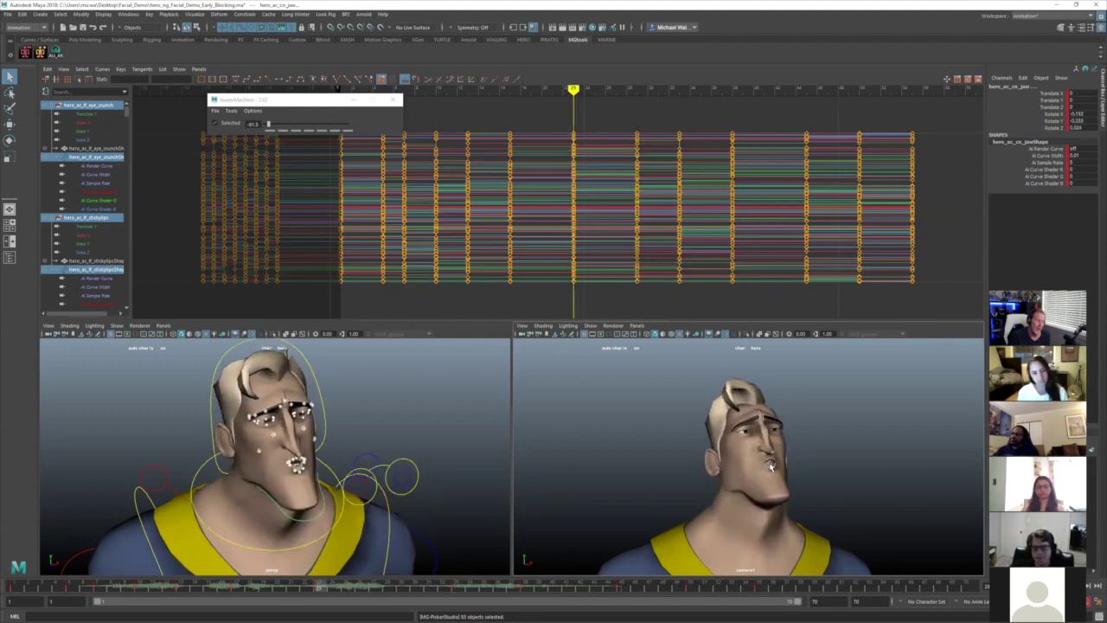
pyautogui.press('.')
pyautogui.press('.')
pyautogui.press('.')
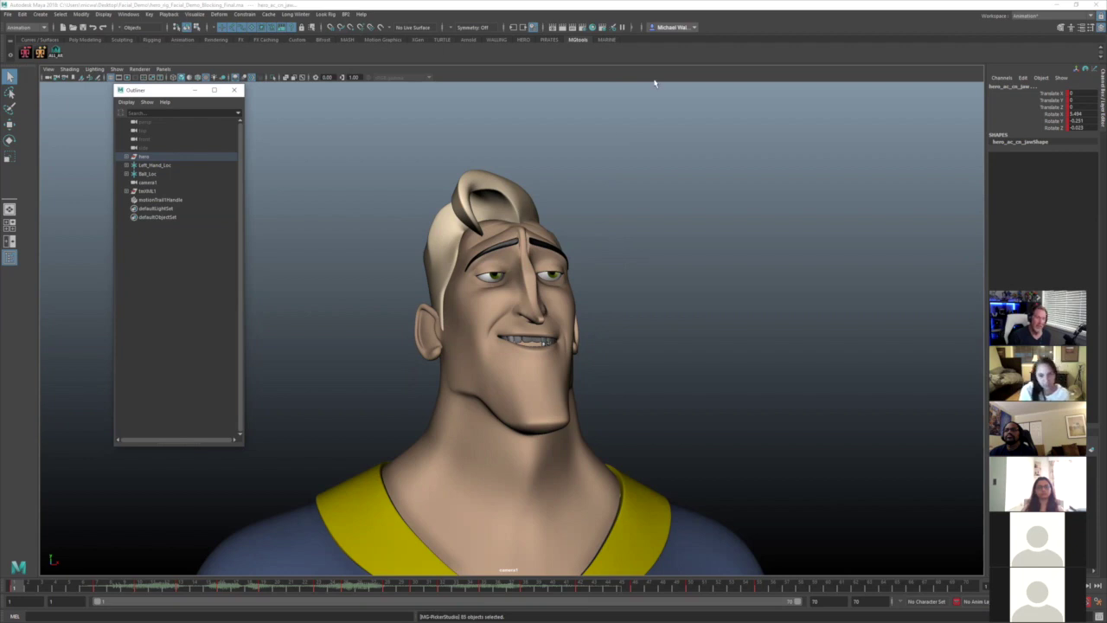
# - Play back the final blocking animation on the timeline with Alt+V
pyautogui.hotkey('alt', 'v')
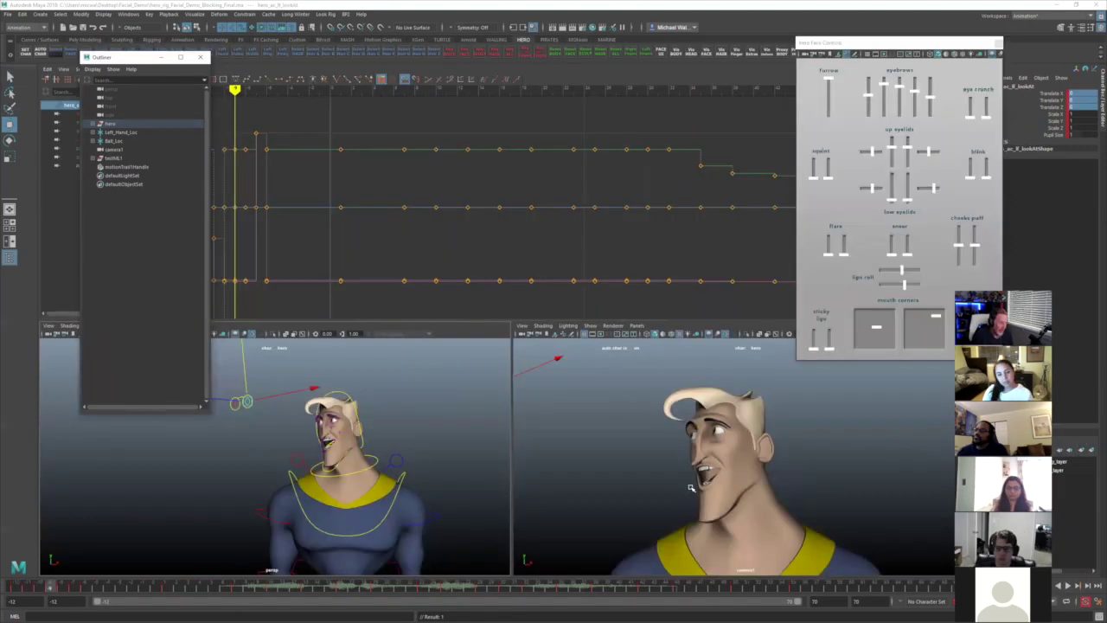
# - Test-rotate the hero's head control in a maximized view, undo it, and advance a key
pyautogui.click(779, 472)
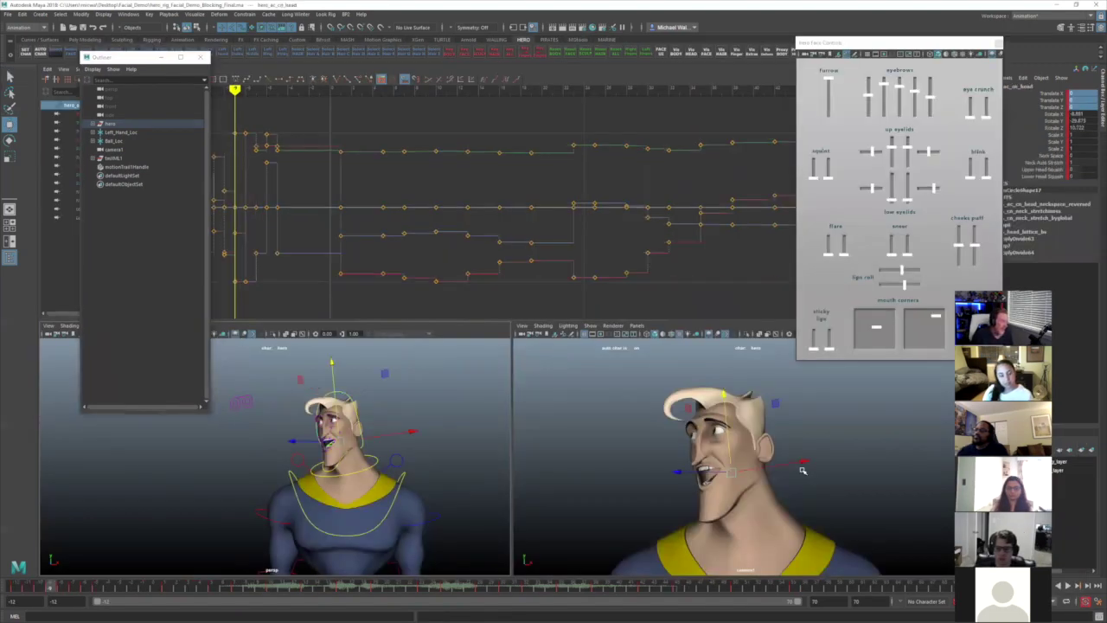
pyautogui.press('space')
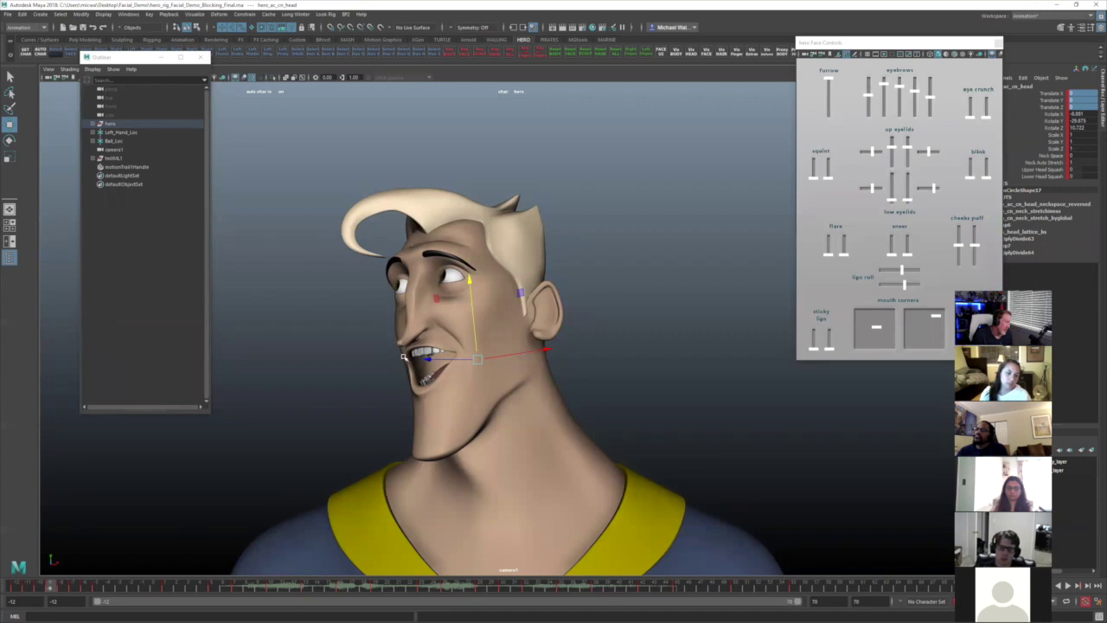
pyautogui.press('e')
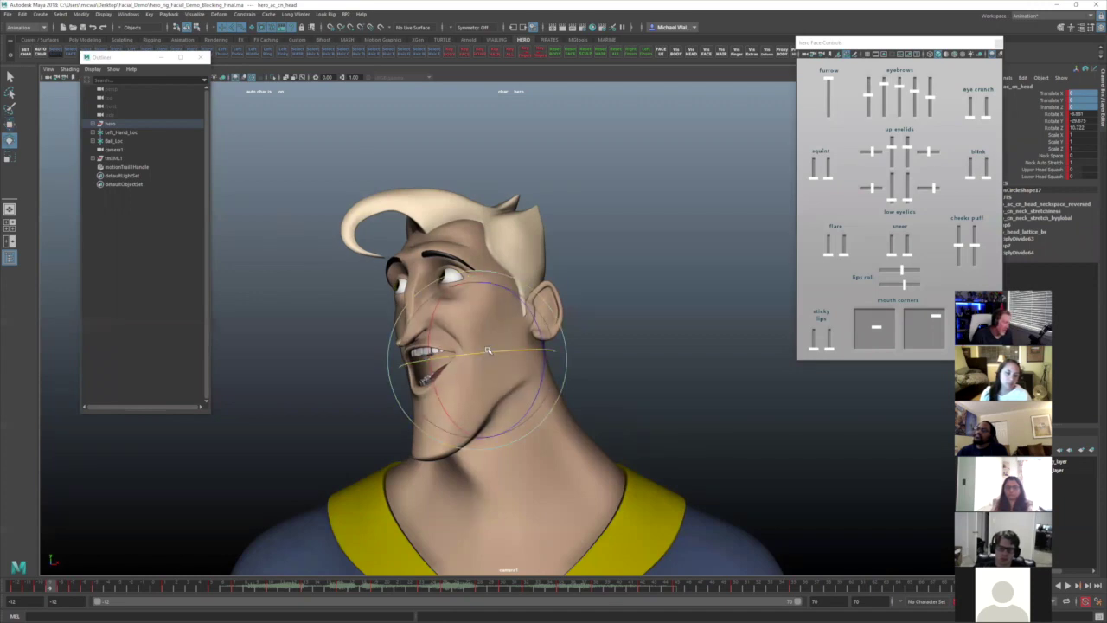
pyautogui.moveTo(487, 350); pyautogui.dragTo(497, 351)
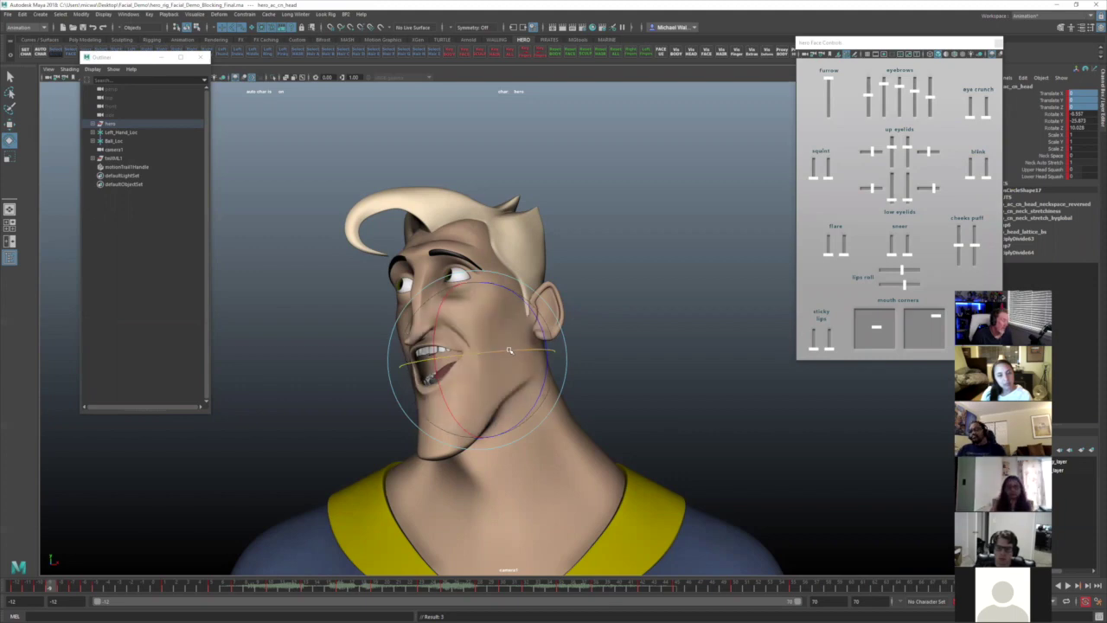
pyautogui.moveTo(510, 350); pyautogui.dragTo(483, 350)
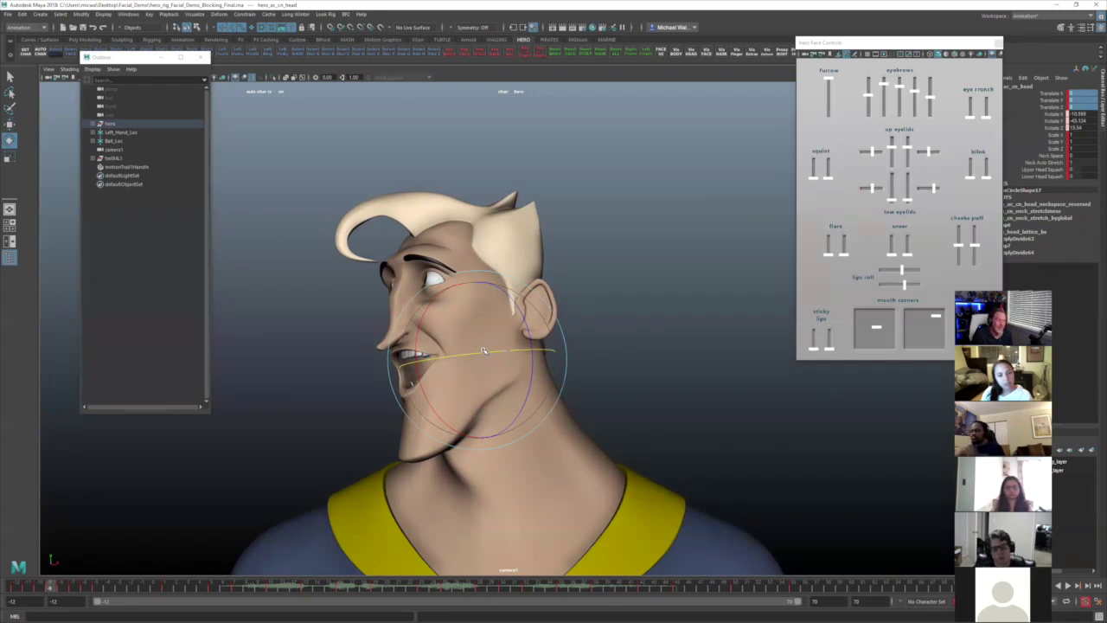
pyautogui.hotkey('ctrl', 'z')
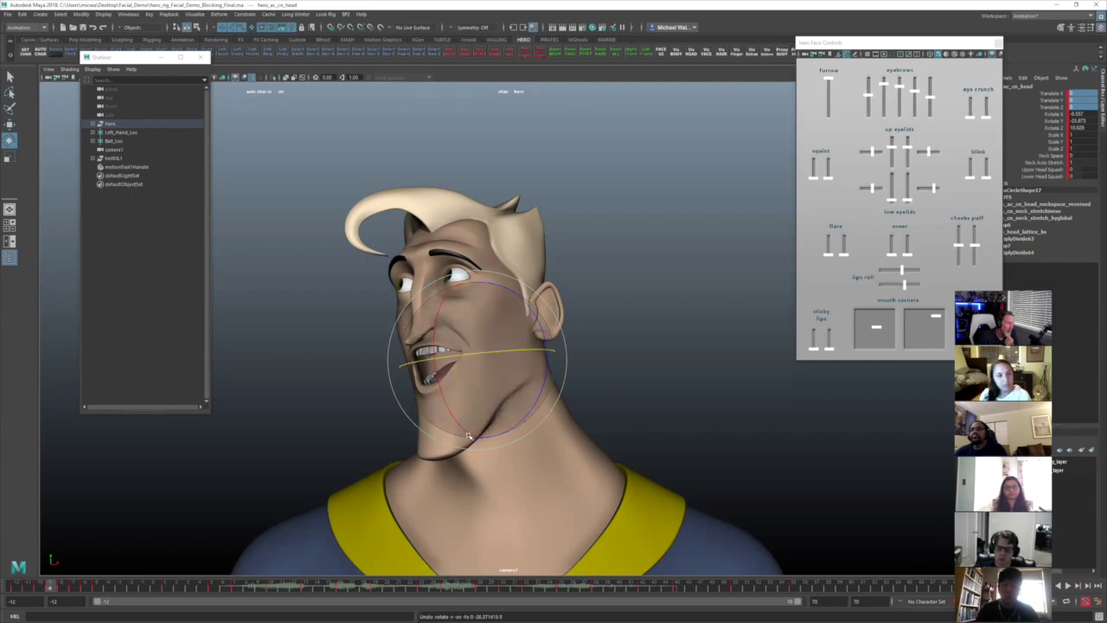
pyautogui.press('.')
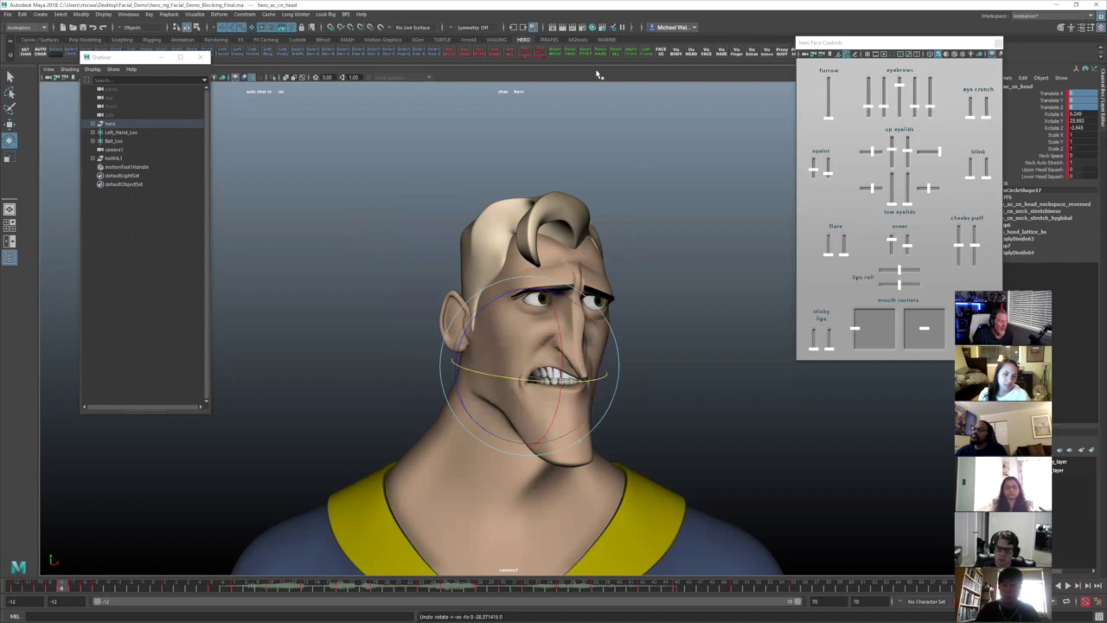
# - Deselect the head control and move to the scowling, tight-lipped key pose
pyautogui.click(660, 330)
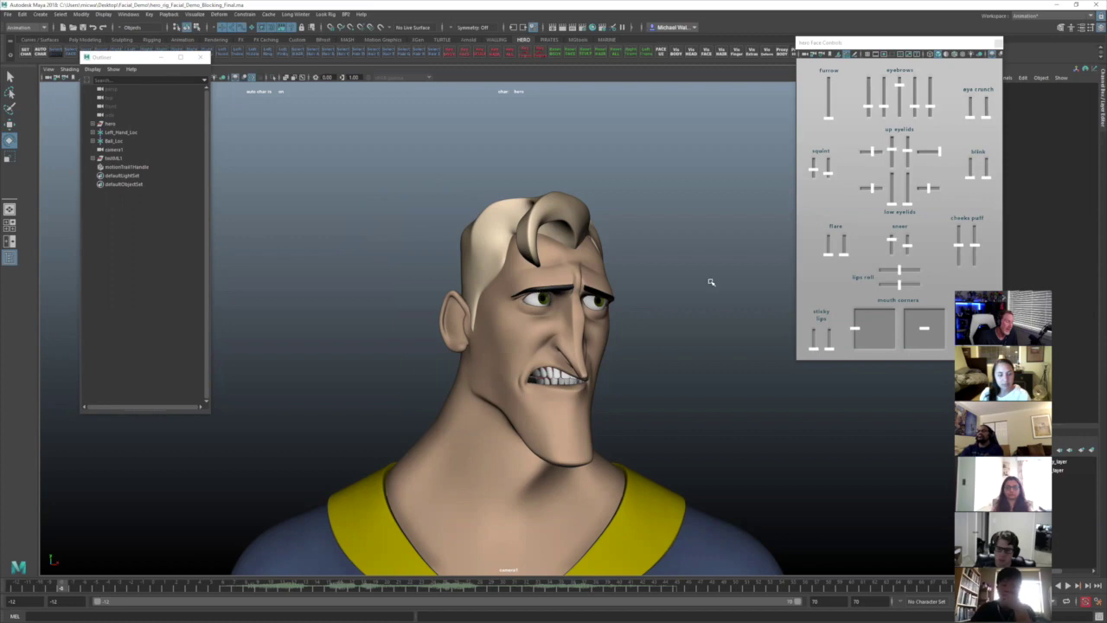
pyautogui.hotkey('ctrl', 'z')
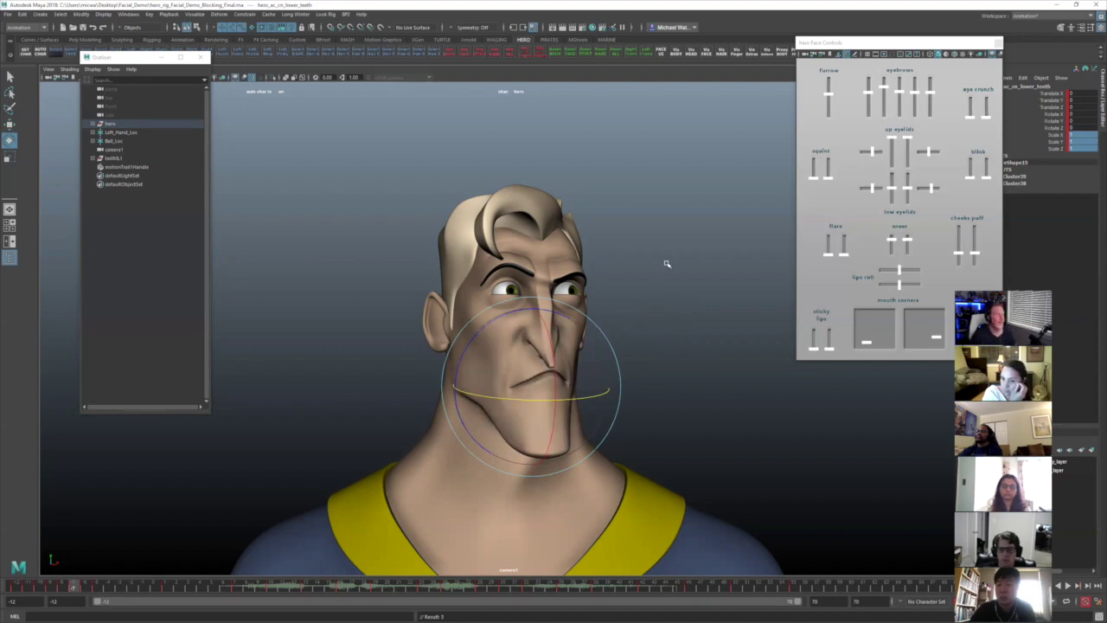
# - Jump ahead to the head-tilted, one-eye-squinting key pose
pyautogui.press('.')
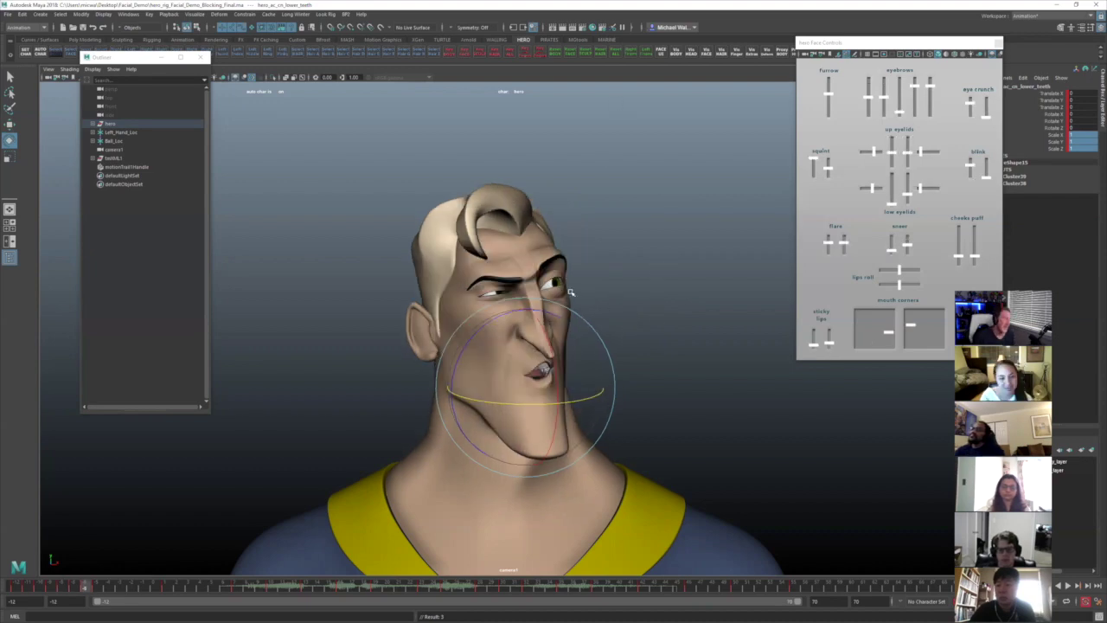